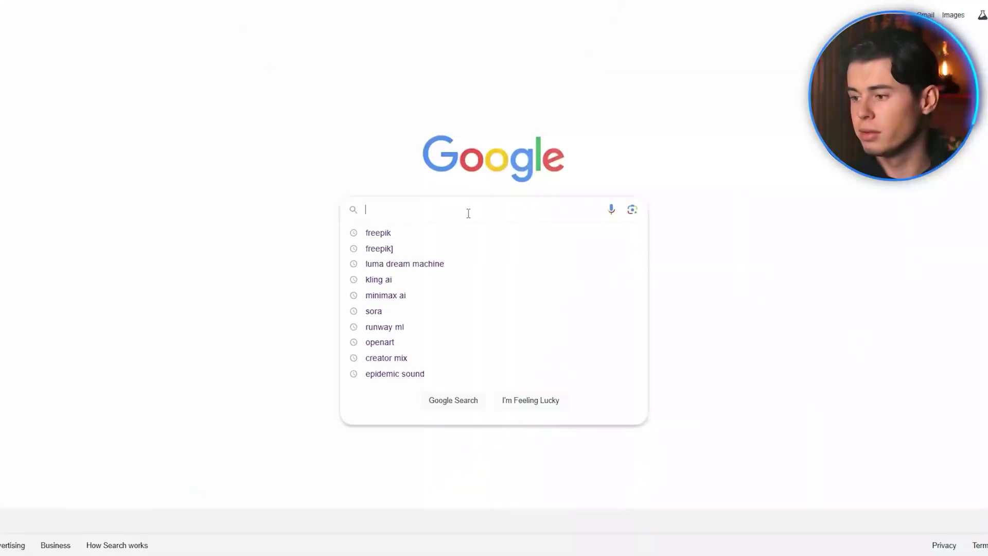
Step: Search Google for '10web'
type("10web")
key("Return")
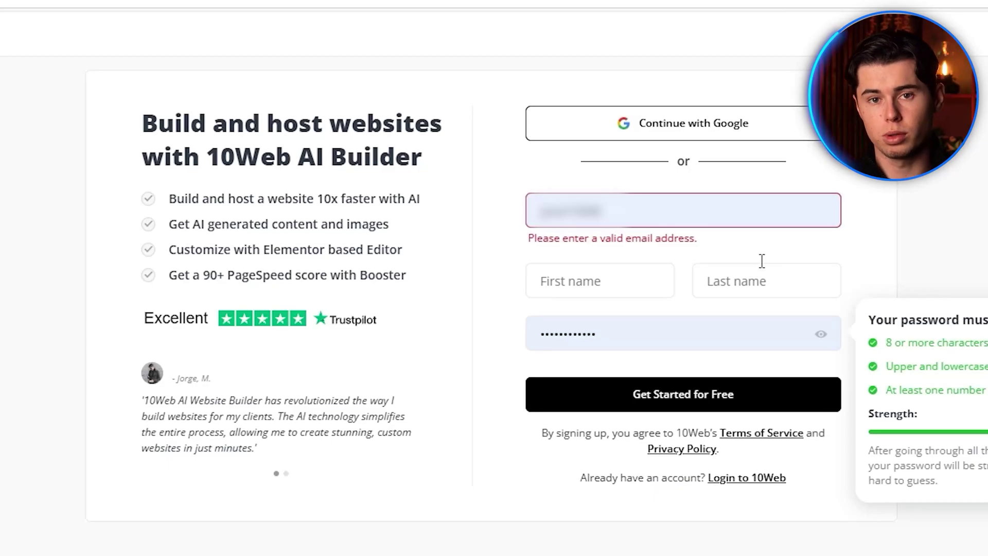
Step: Sign up for 10Web using the Google account chosen in the popup
left_click(683, 128)
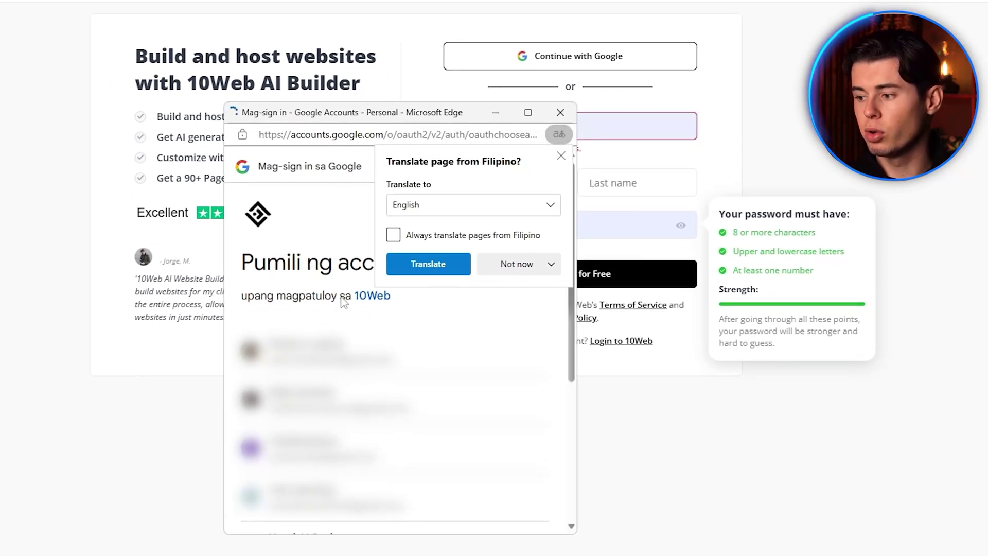
left_click(406, 468)
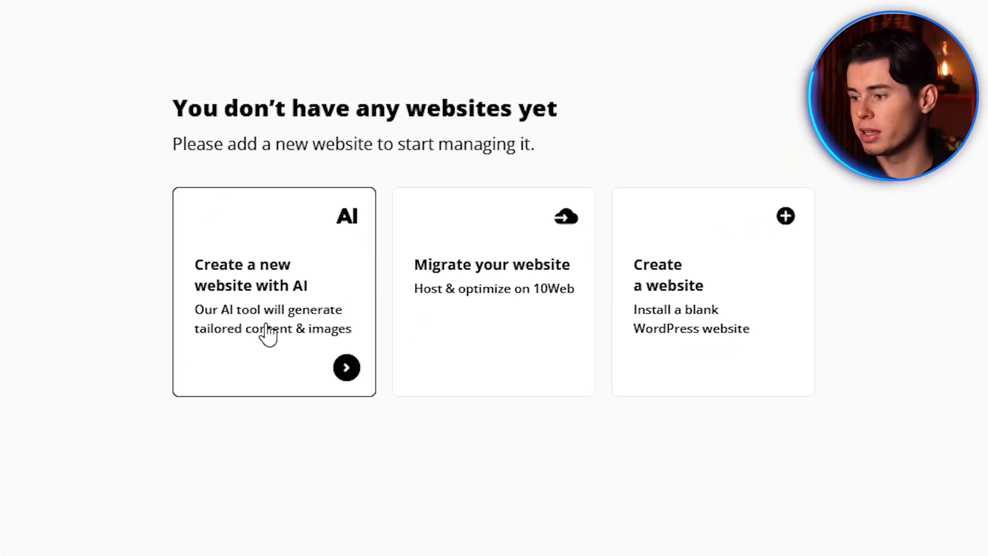
Step: Create the blank WordPress site Capture Moments in the Los Angeles, California, USA data center
left_click(452, 303)
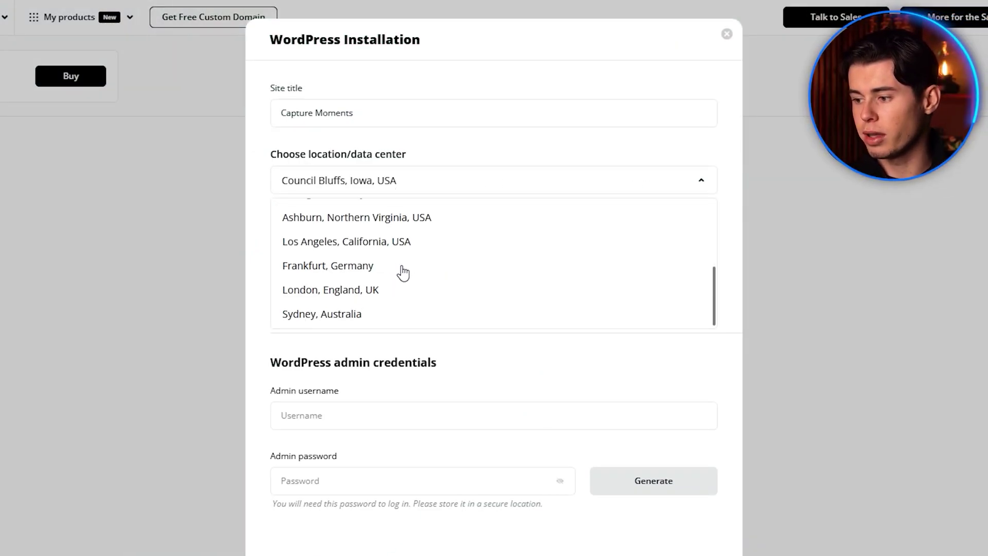
scroll(424, 288, "up", 3)
scroll(426, 289, "down", 3)
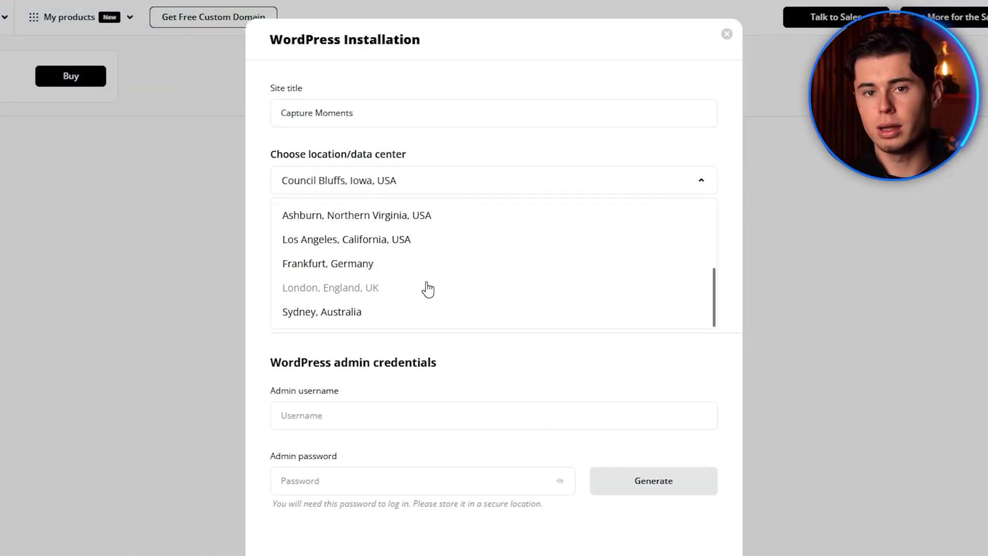
scroll(419, 247, "up", 5)
scroll(418, 247, "down", 5)
left_click(416, 249)
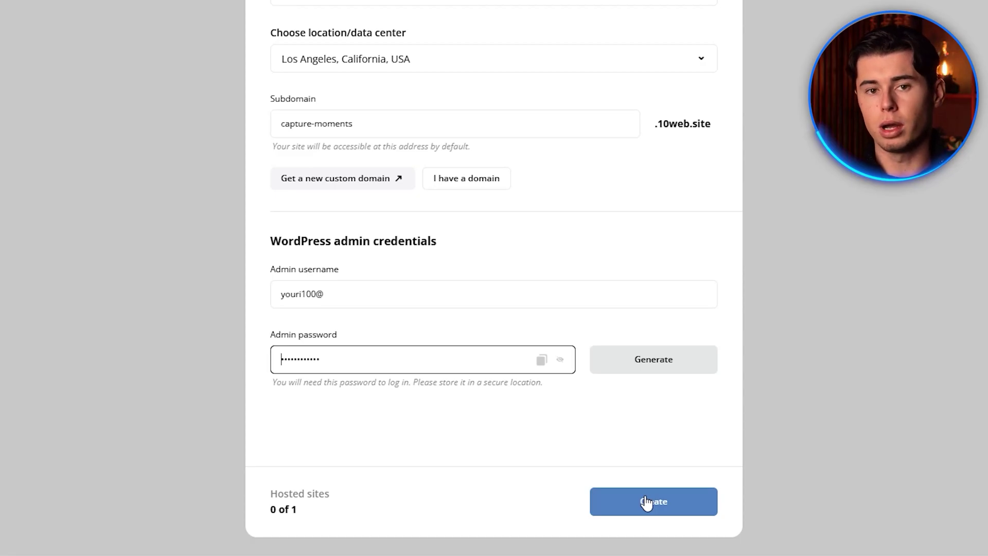
left_click(647, 502)
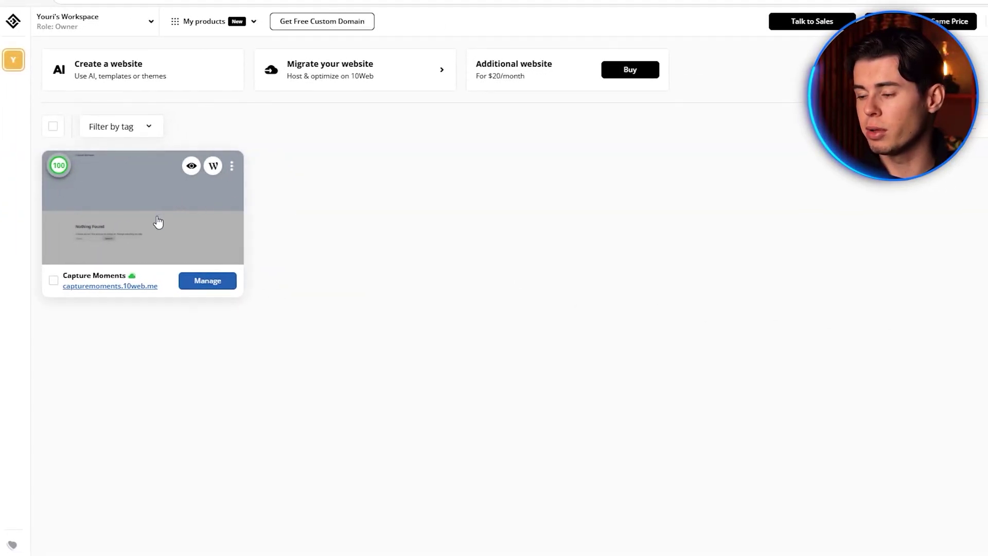
Step: Open the Capture Moments AI Builder and pick Photography Studio by searching 'pho'
left_click(185, 282)
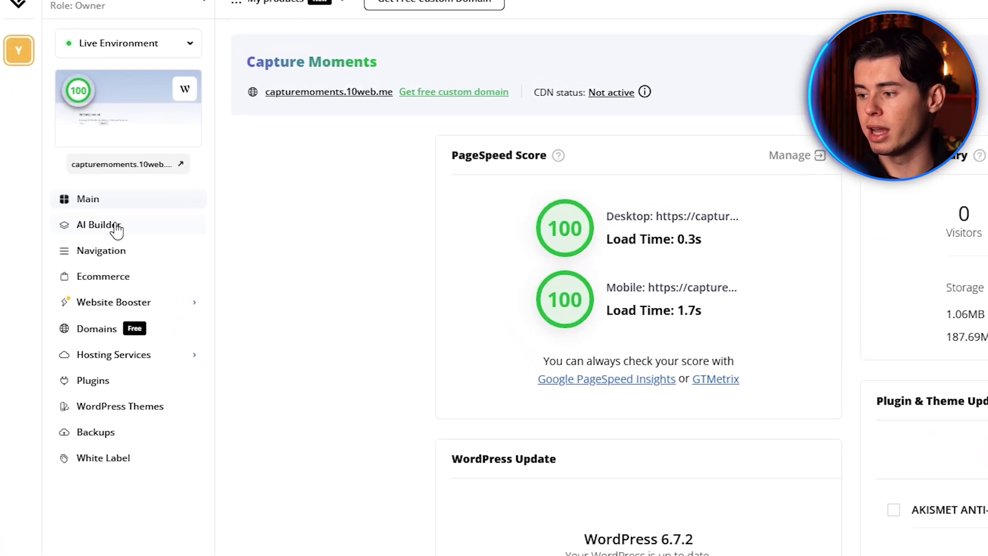
left_click(119, 230)
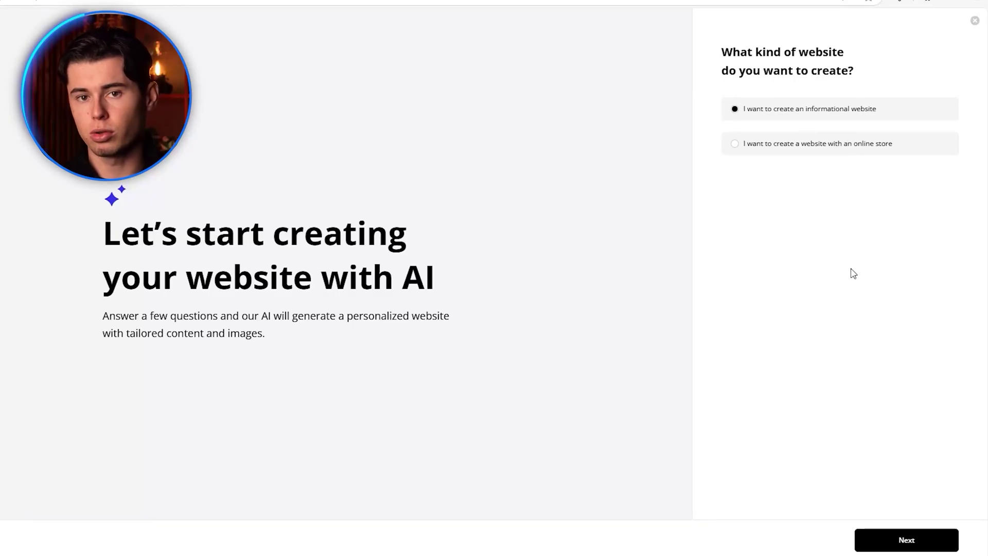
left_click(909, 550)
left_click(839, 124)
type("pho")
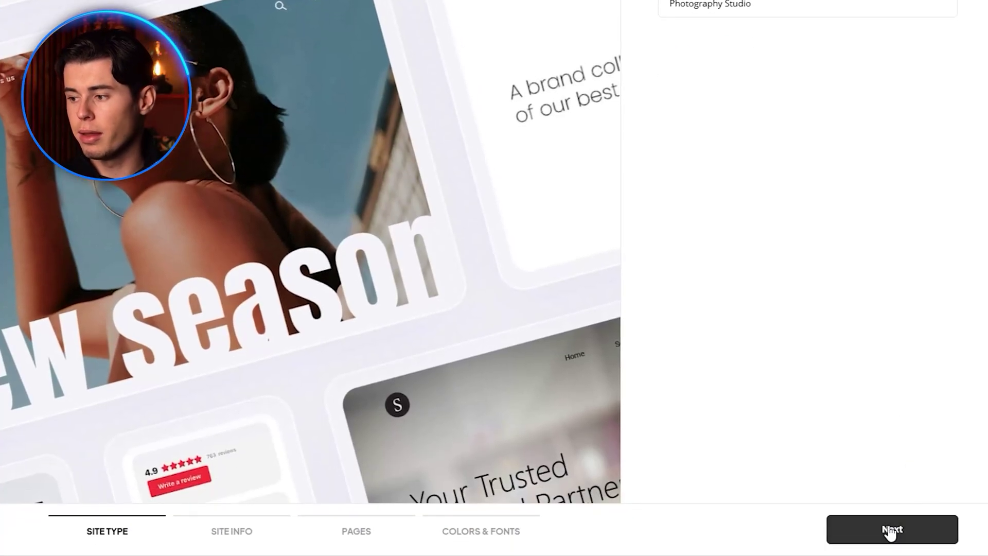
Step: Enter Capture Moments as the site name on the details step
left_click(890, 532)
left_click(786, 176)
type("qapture Mom")
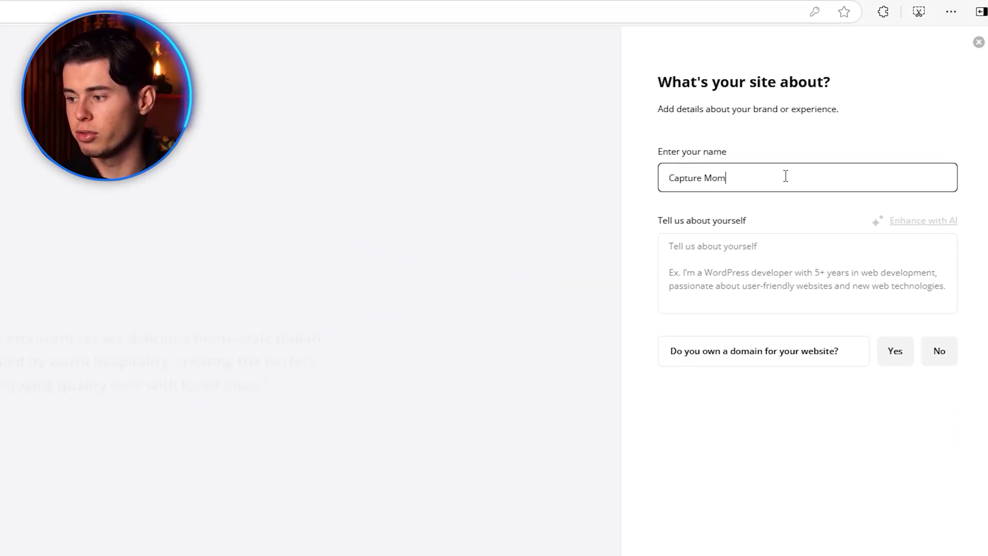
type("ents")
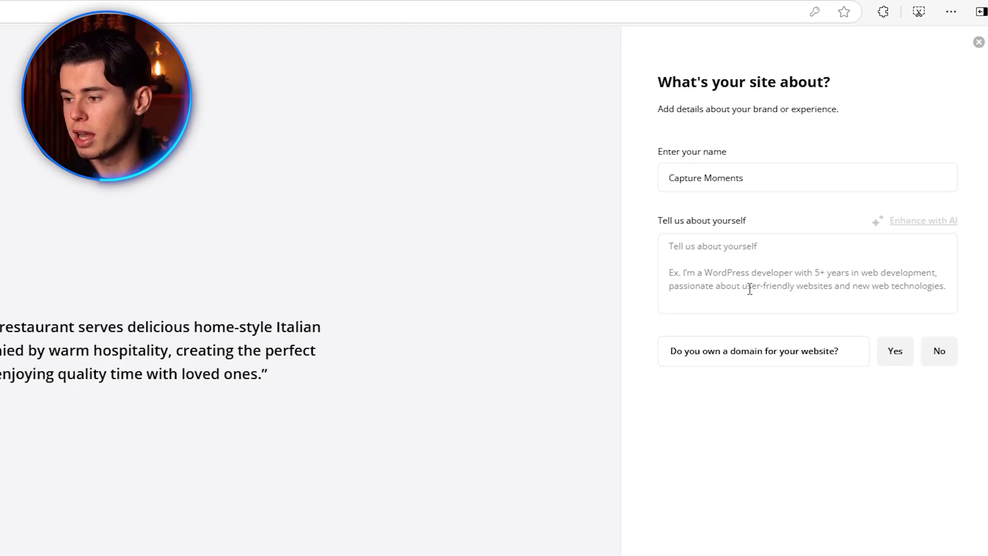
Step: Write the description starting 'Capture Moments is…' about the portrait, wedding and commercial photography studio
left_click(746, 280)
type("Capture momen")
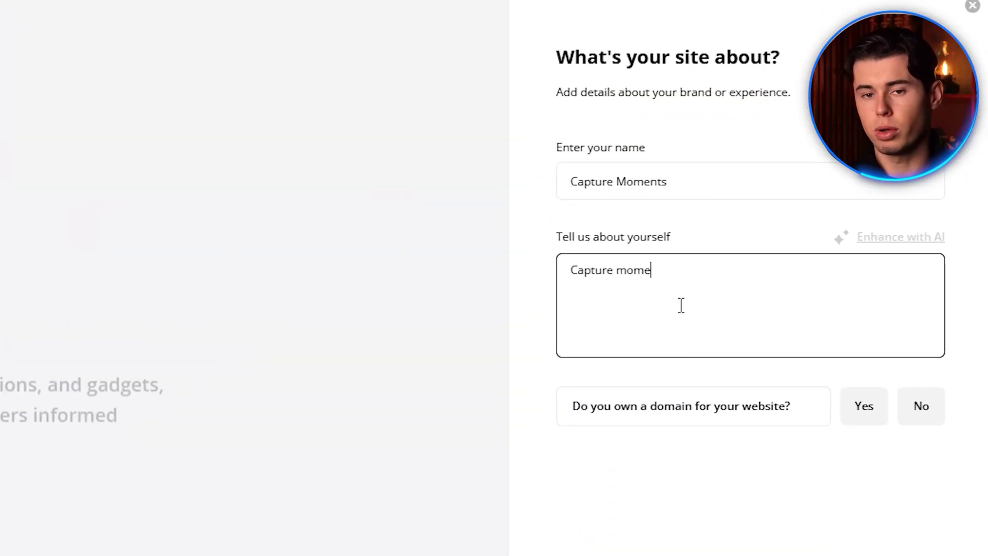
key("BackSpace")
key("BackSpace")
key("BackSpace")
key("BackSpace")
key("BackSpace")
type("Moments is")
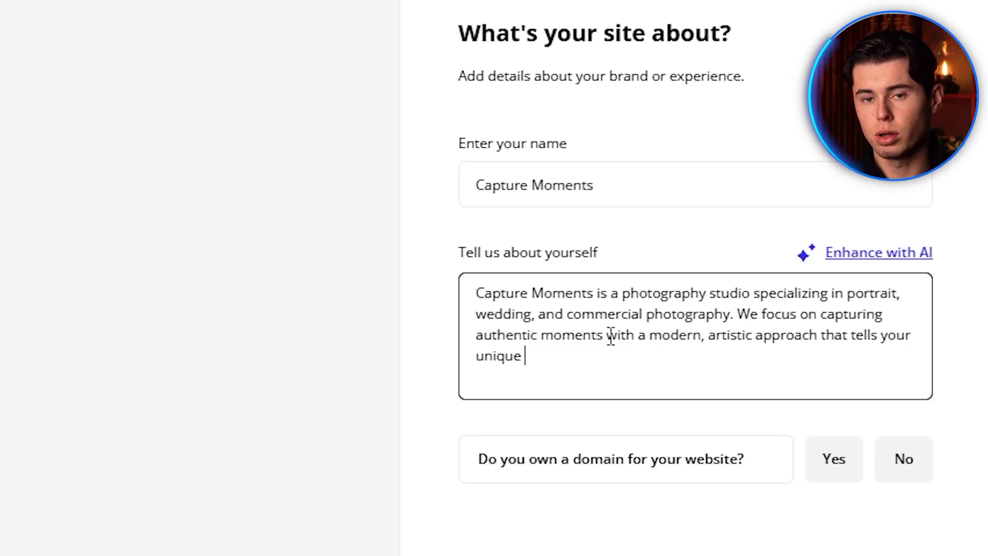
type("story.")
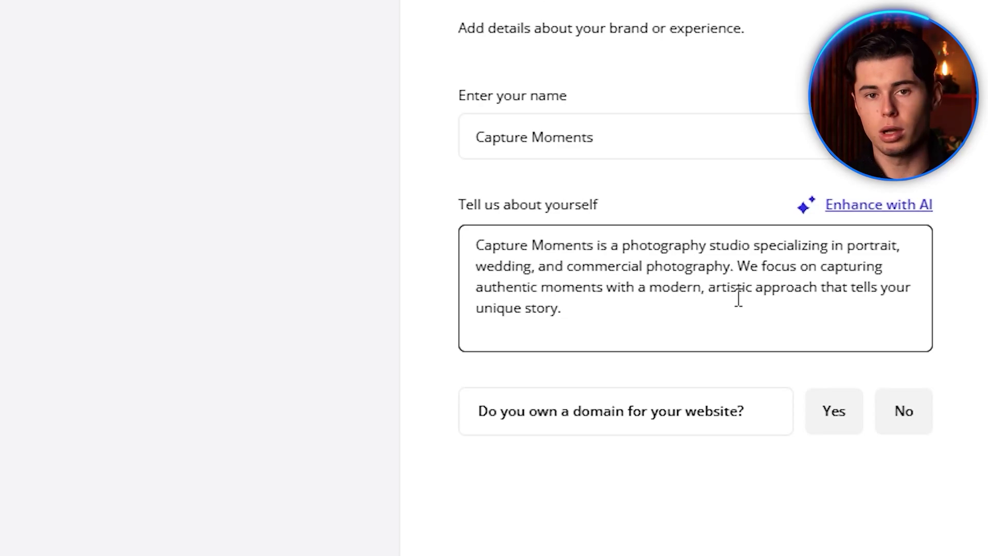
scroll(821, 439, "down", 8)
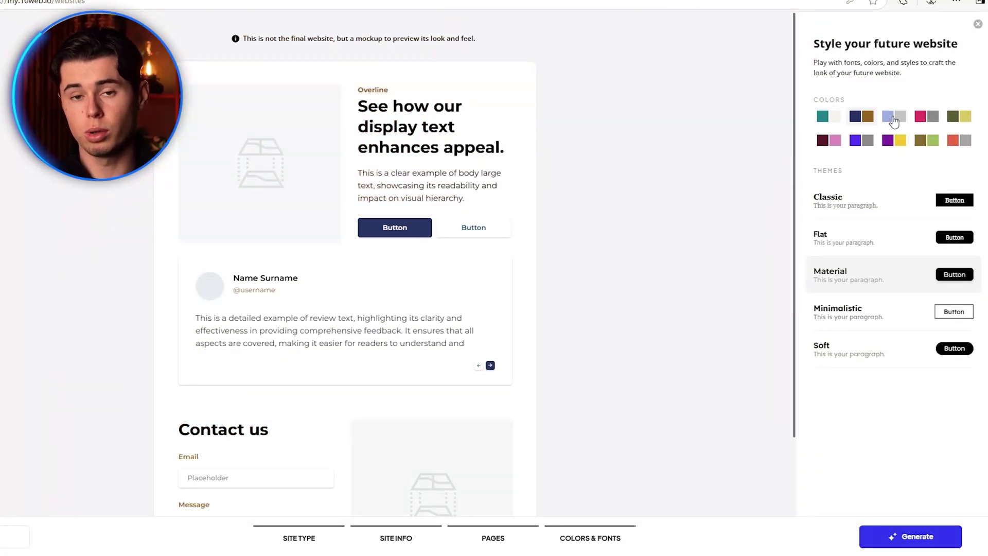
Step: Preview the light blue/grey and olive/yellow palettes, then apply the maroon and pink one
left_click(894, 118)
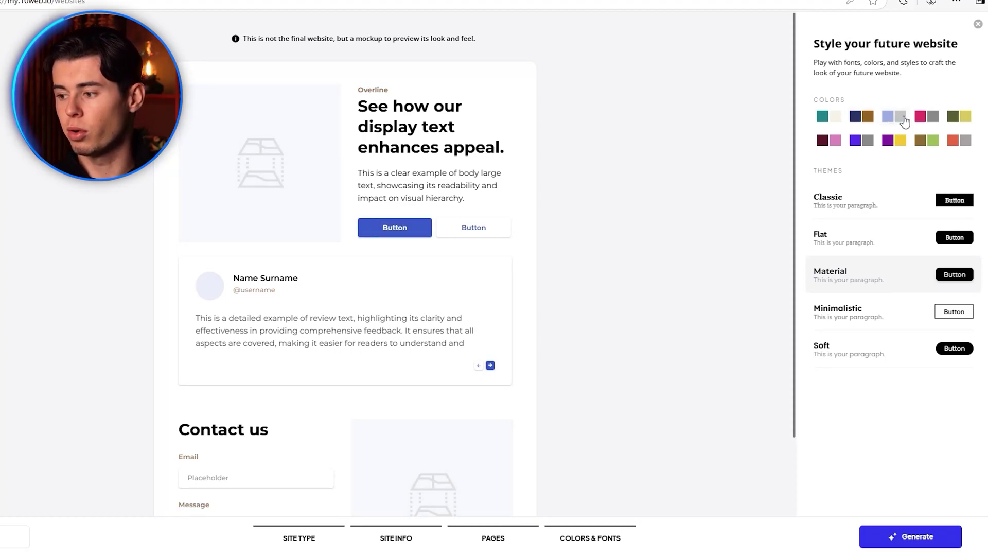
left_click(961, 124)
left_click(835, 144)
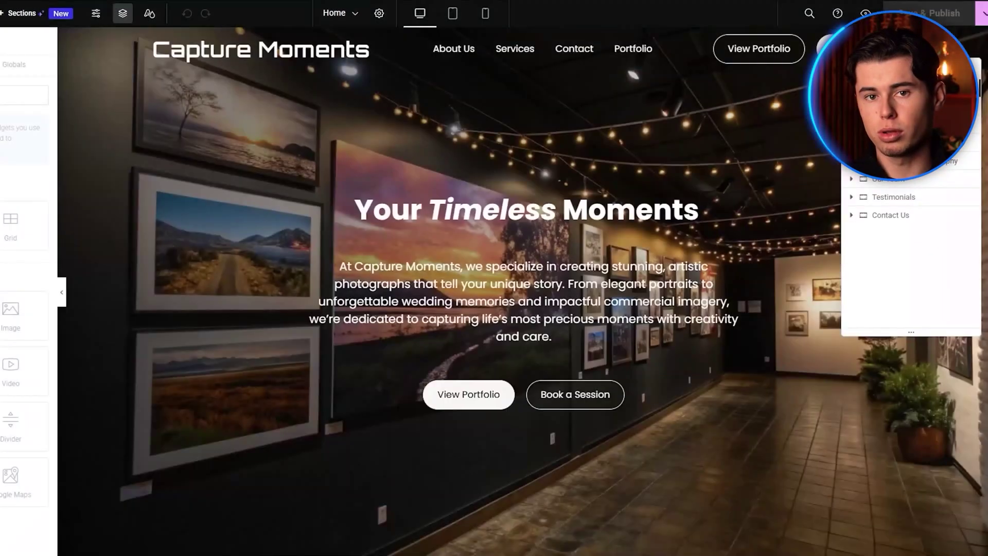
Step: Scroll down the homepage and undo the accidental move of the Our Story and Values heading
scroll(539, 395, "down", 5)
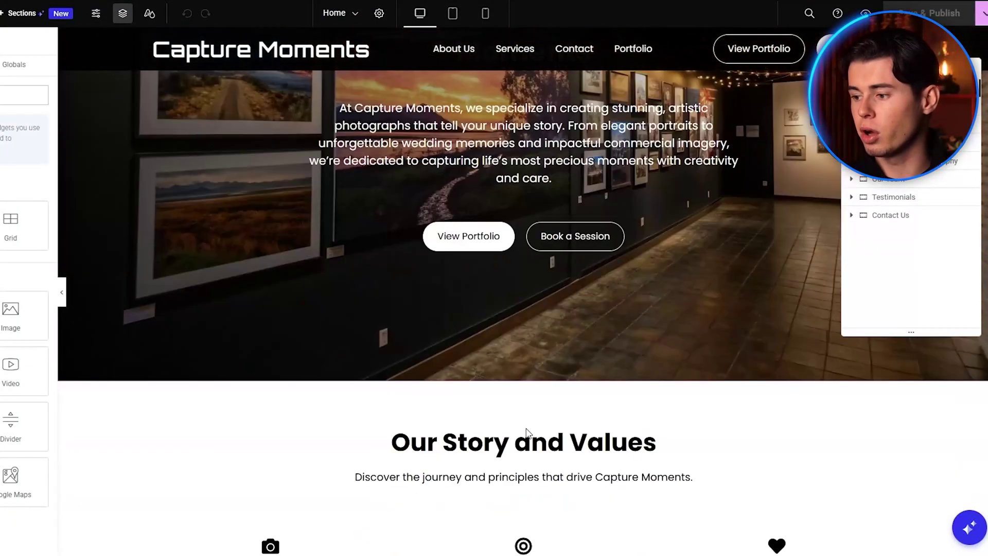
scroll(506, 399, "down", 5)
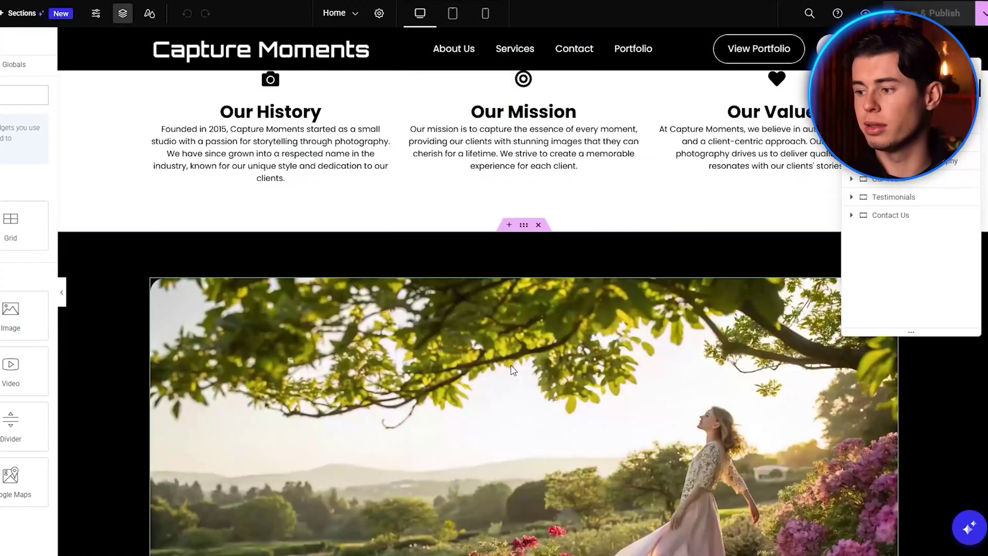
scroll(513, 370, "down", 4)
scroll(514, 360, "down", 2)
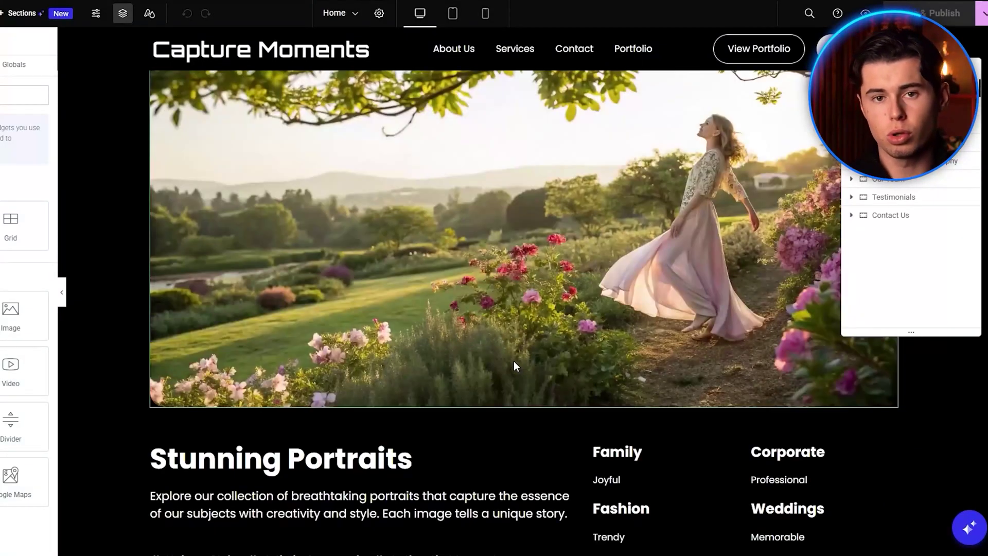
scroll(513, 361, "down", 3)
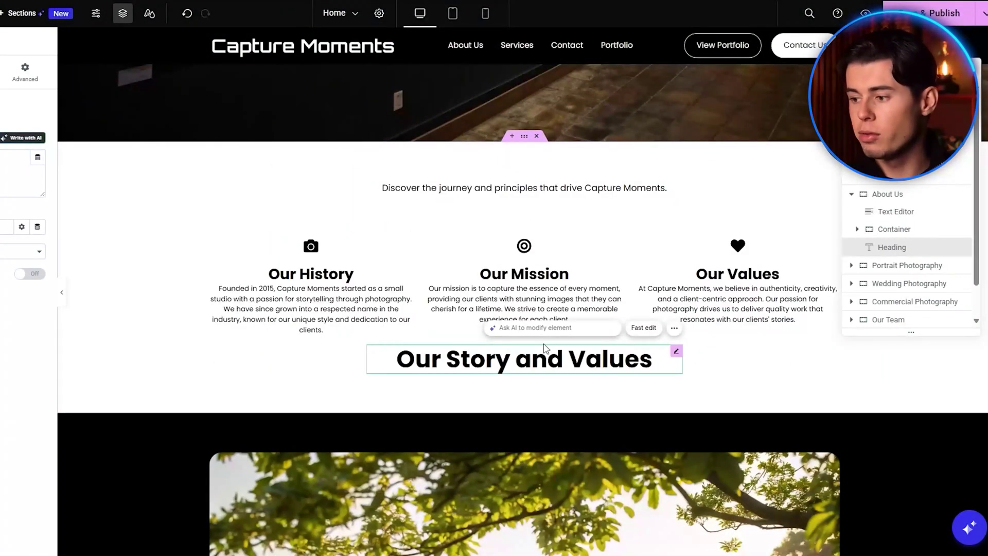
key("ctrl+z")
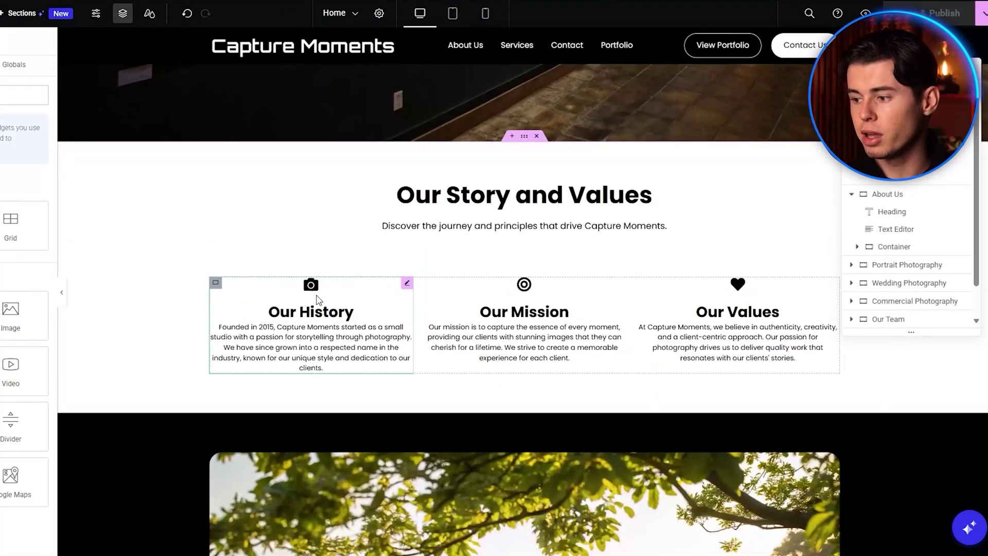
Step: Undo the recent About Us icon box edits, leaving Our History between Mission and Values
left_click(403, 309)
key("ctrl+z")
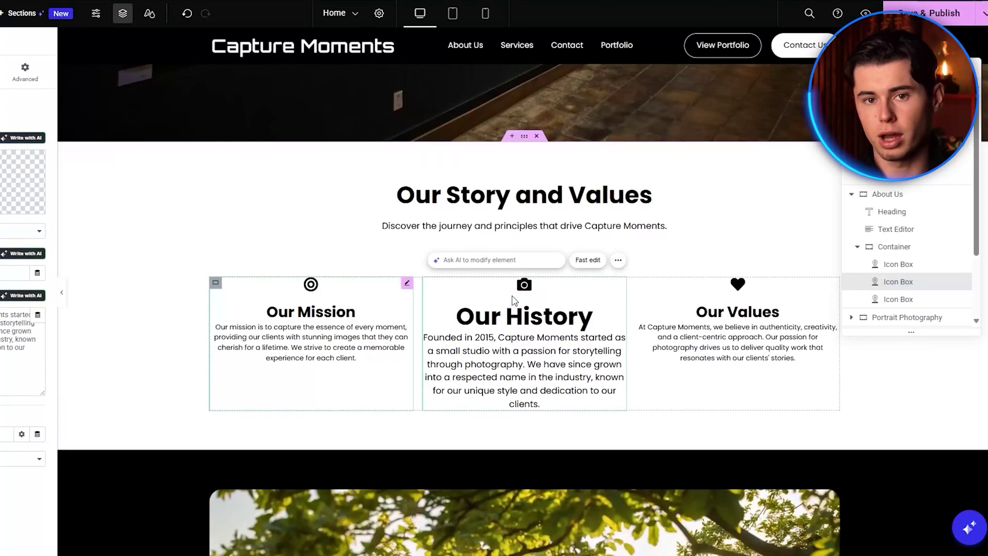
key("ctrl+z")
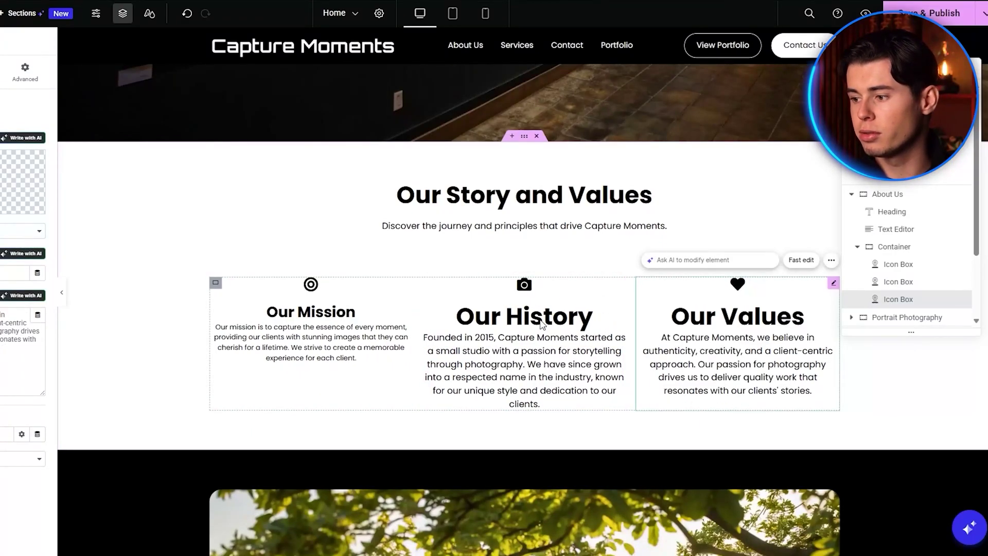
key("ctrl+z")
scroll(422, 345, "down", 5)
Step: Select the Stunning Portraits photo and open the Media Library to choose a replacement
left_click(432, 319)
scroll(431, 318, "down", 4)
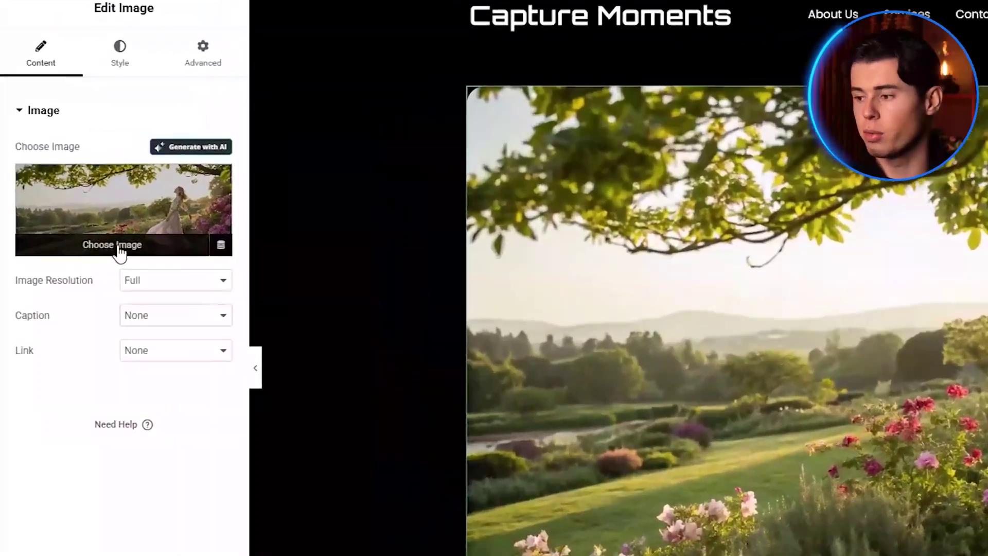
left_click(30, 205)
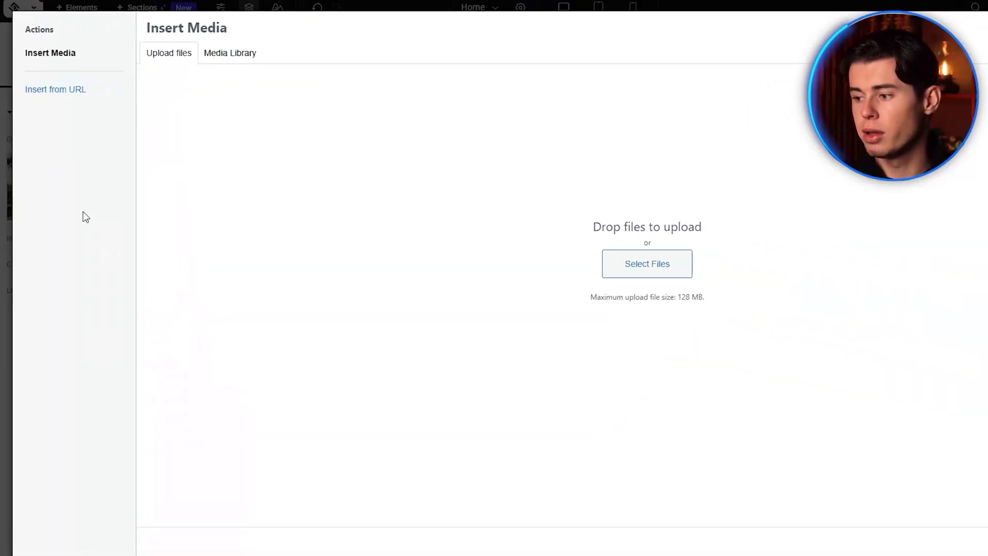
scroll(655, 309, "down", 5)
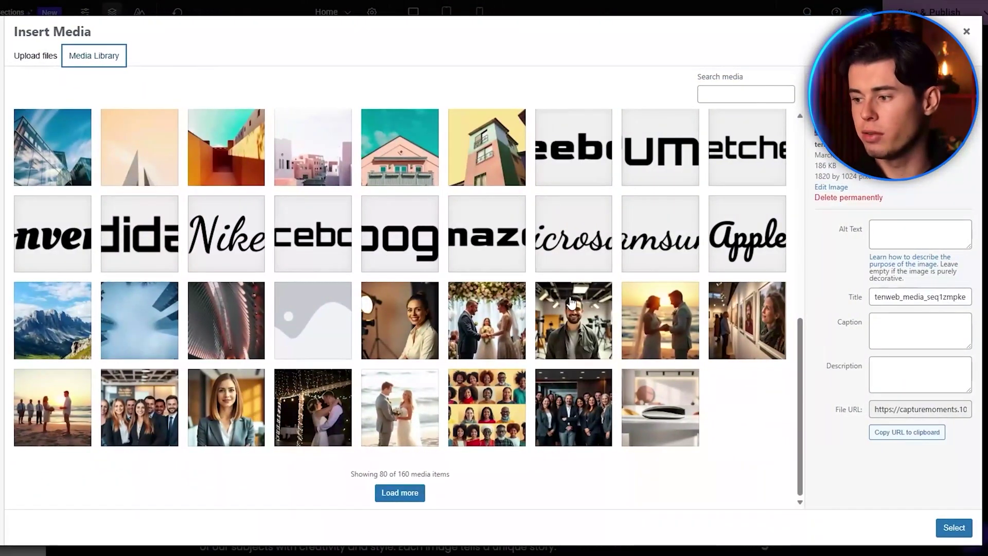
scroll(860, 381, "up", 8)
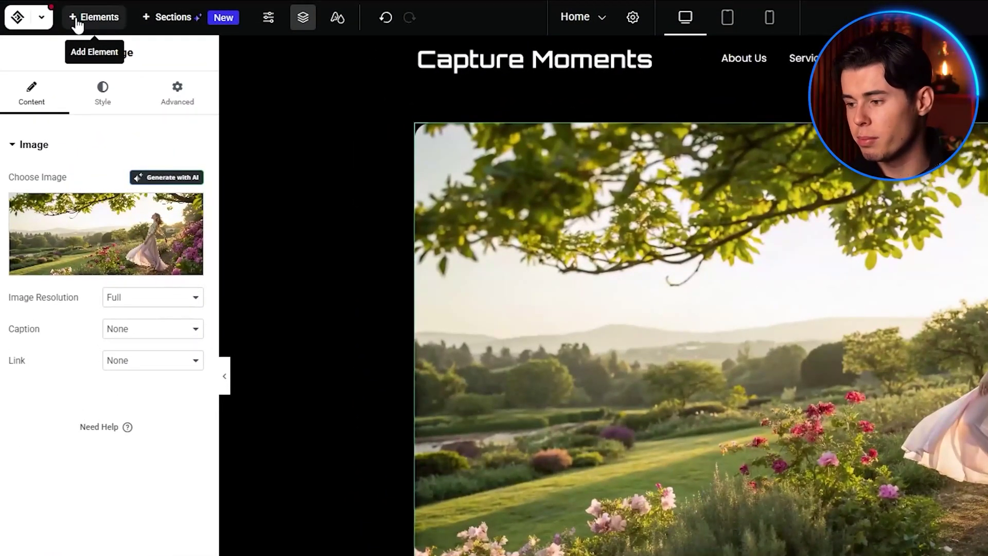
Step: Select the Capture Your Timeless Moments hero section and open the media library for its background
left_click(79, 19)
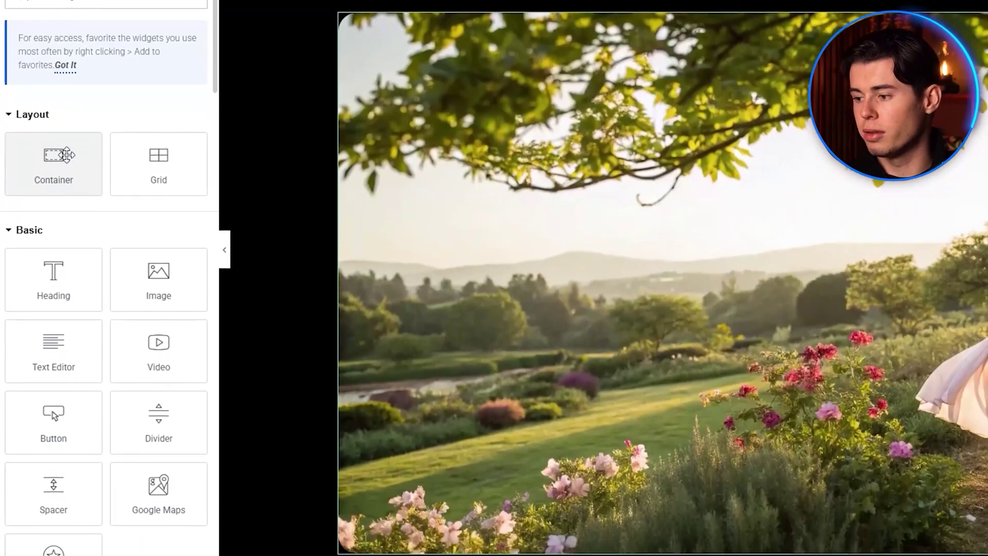
scroll(87, 307, "down", 2)
scroll(85, 159, "down", 3)
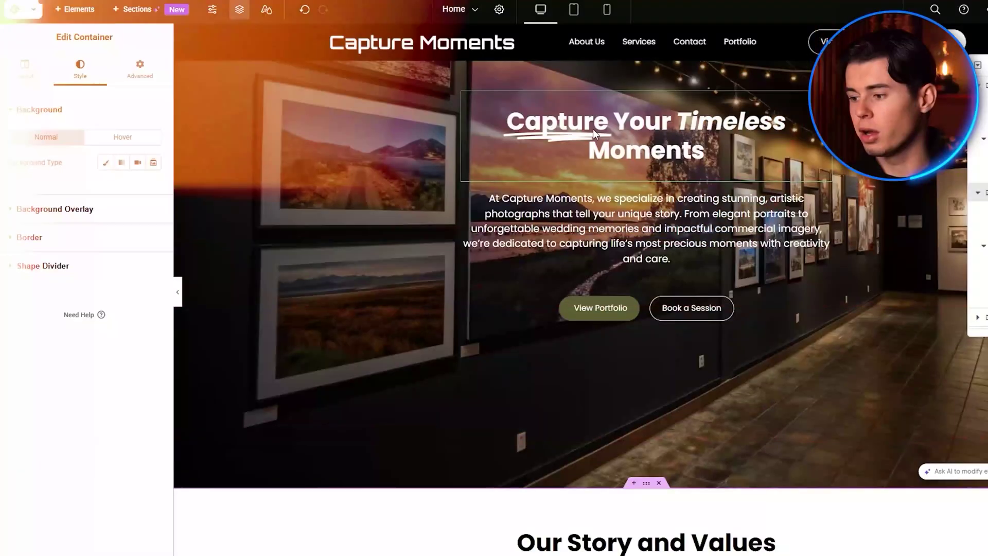
left_click(589, 125)
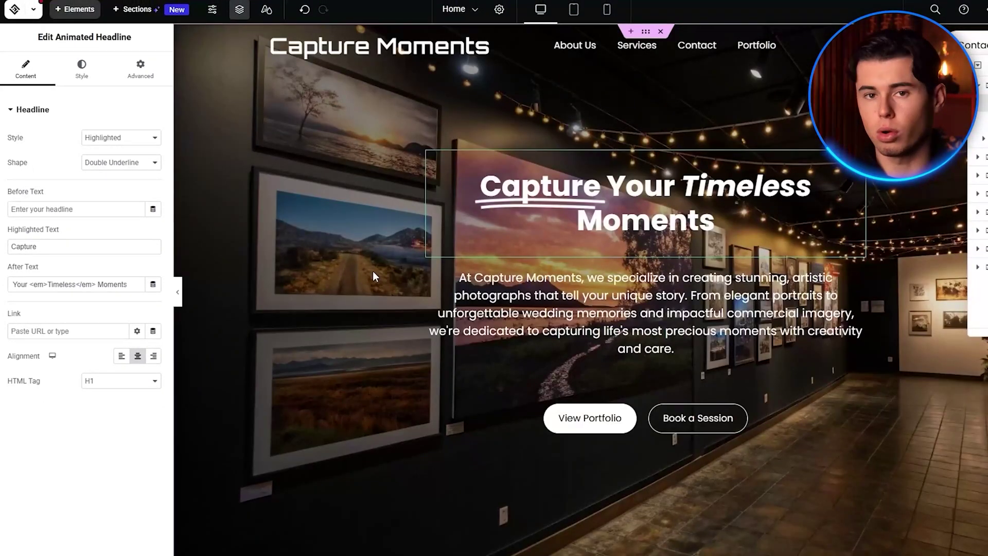
left_click(373, 272)
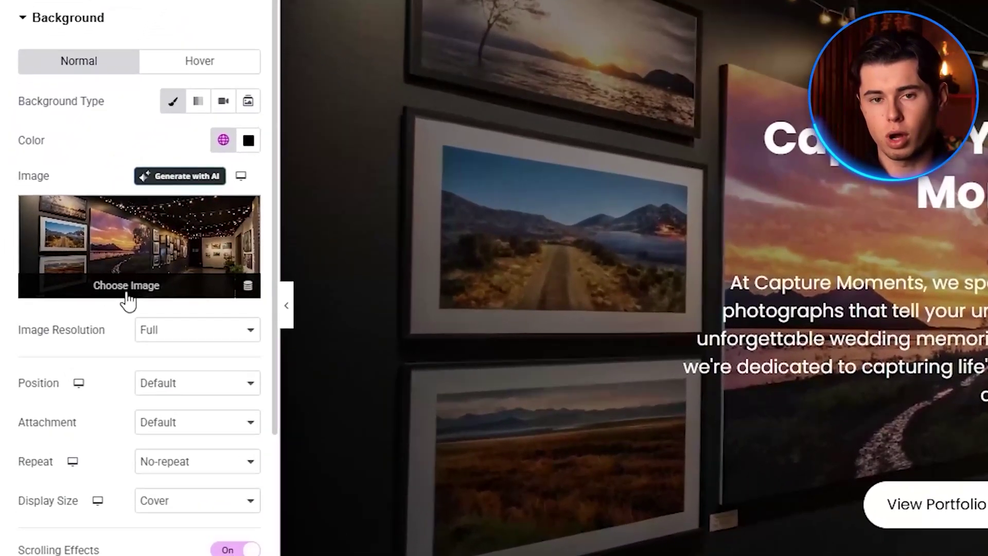
left_click(77, 281)
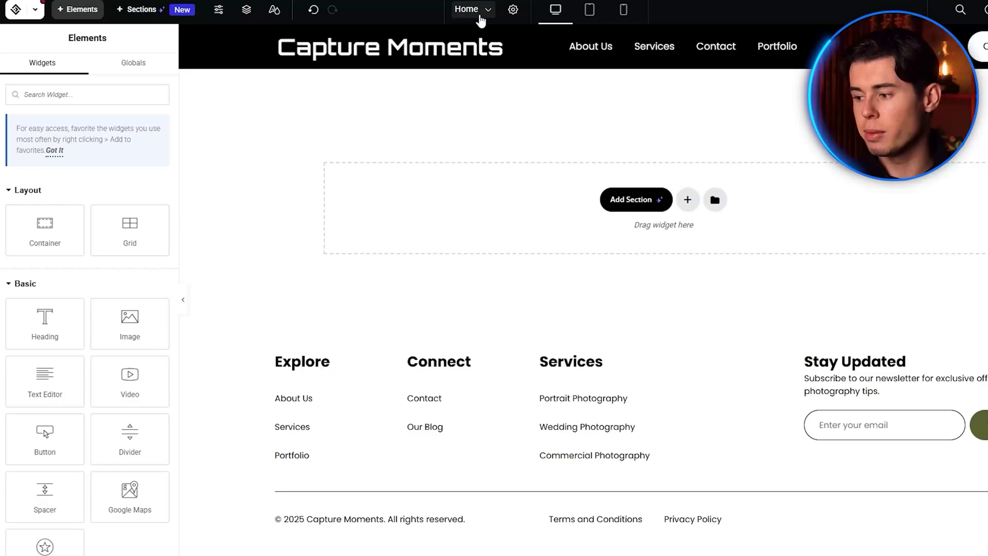
Step: Choose Services from the top-bar page list so it opens in the editor
left_click(480, 17)
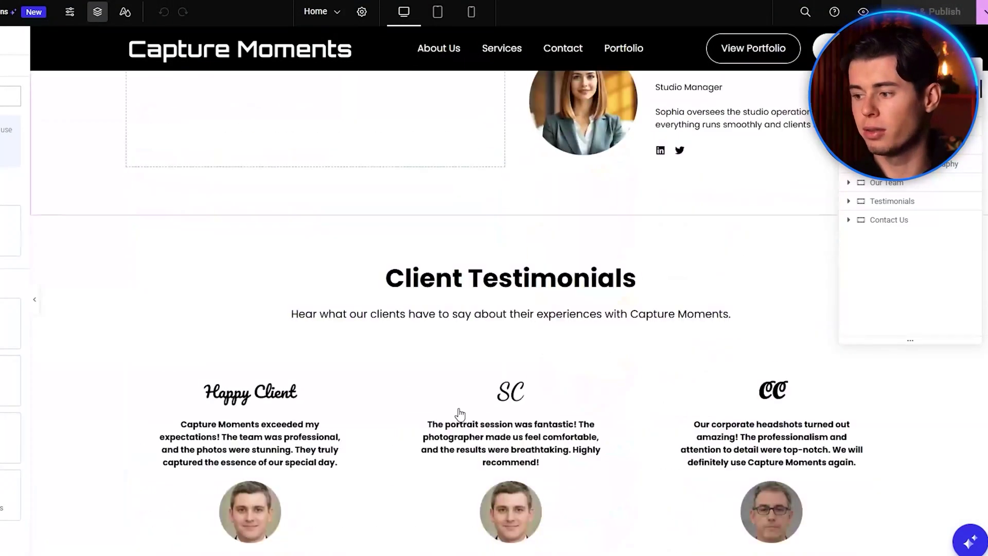
scroll(404, 234, "up", 5)
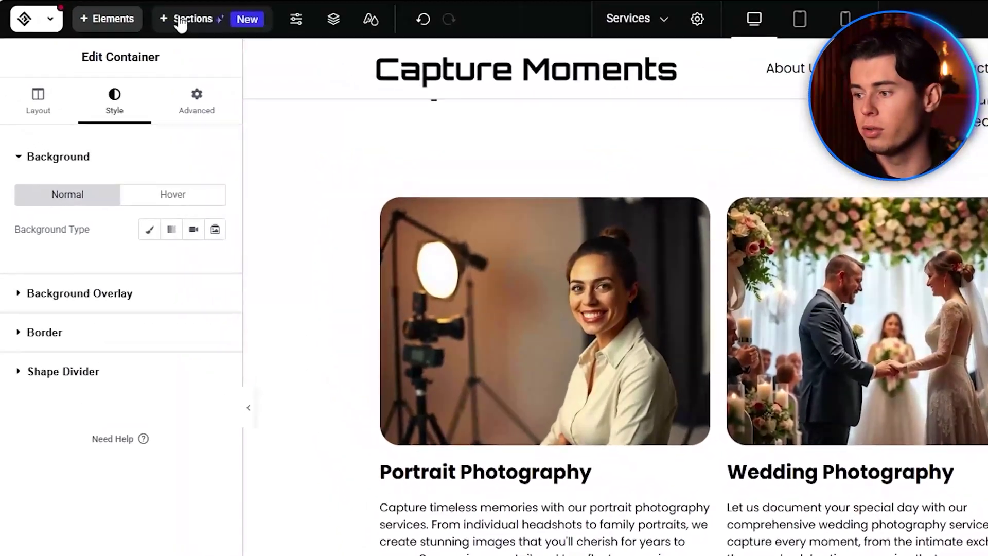
Step: Browse the Pricing, Portfolio, Feature and finally Testimonials premade section categories
left_click(136, 11)
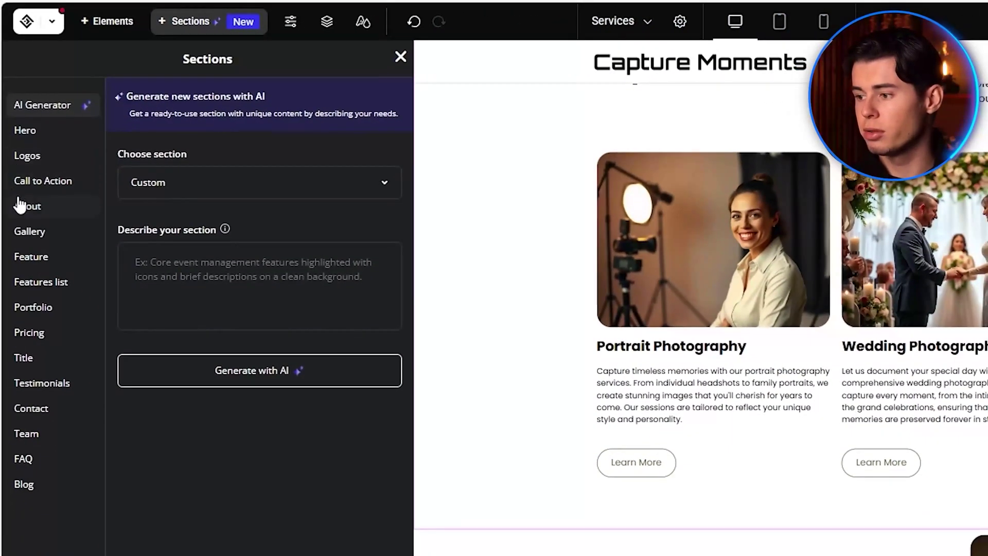
left_click(24, 333)
left_click(33, 307)
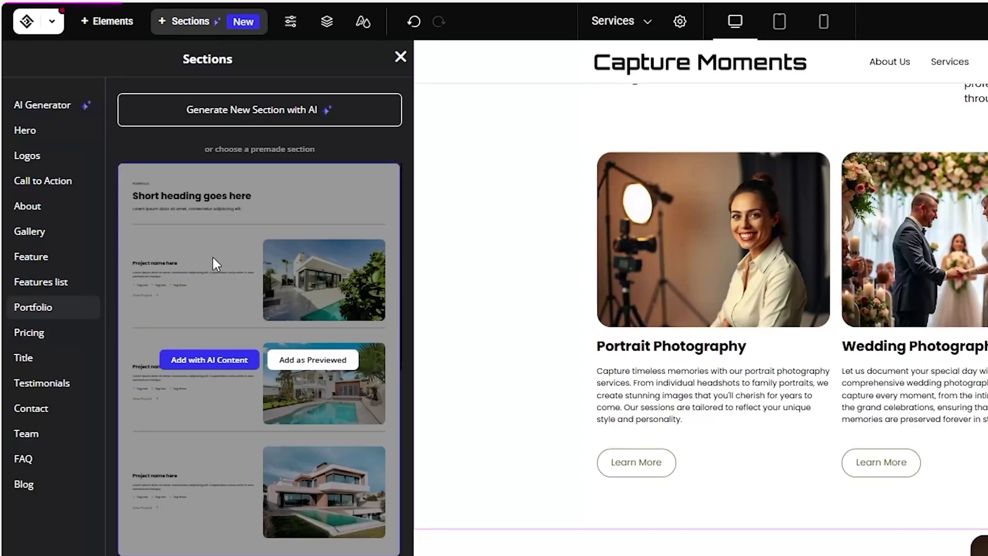
left_click(31, 256)
left_click(23, 385)
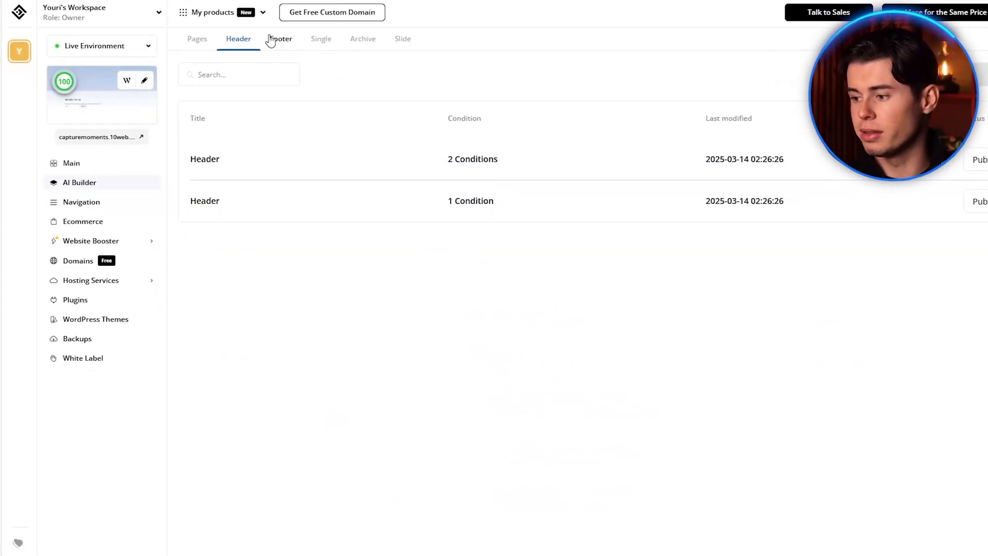
Step: Switch to the Footer tab to see the site's footer templates
left_click(273, 40)
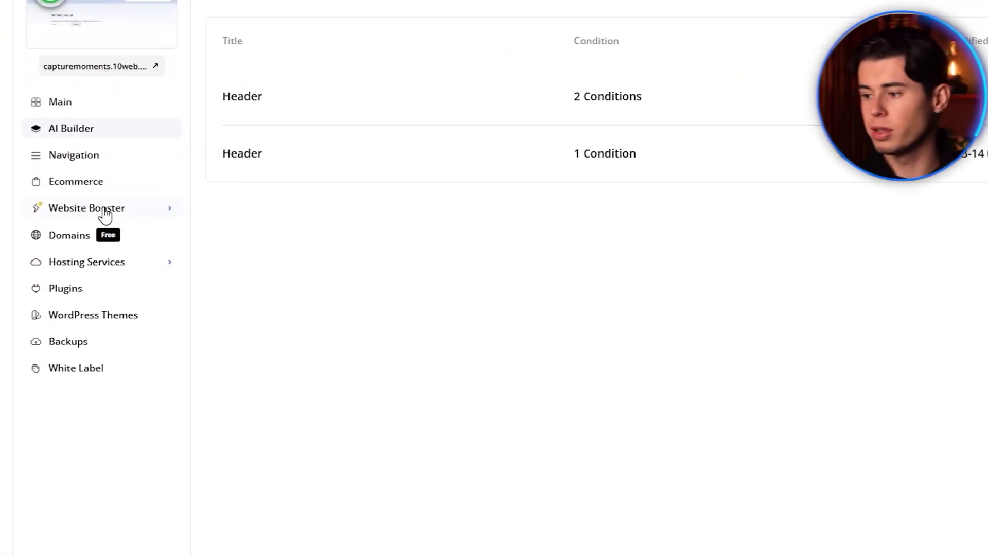
Step: Open Website Booster and review the Main page's Extreme level and 100 mobile and desktop scores
left_click(104, 211)
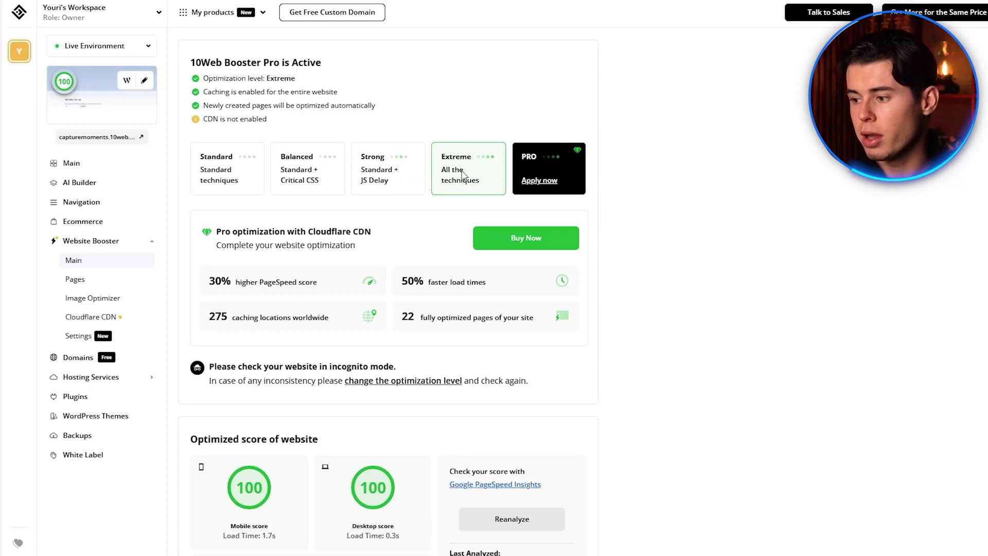
scroll(314, 239, "down", 1)
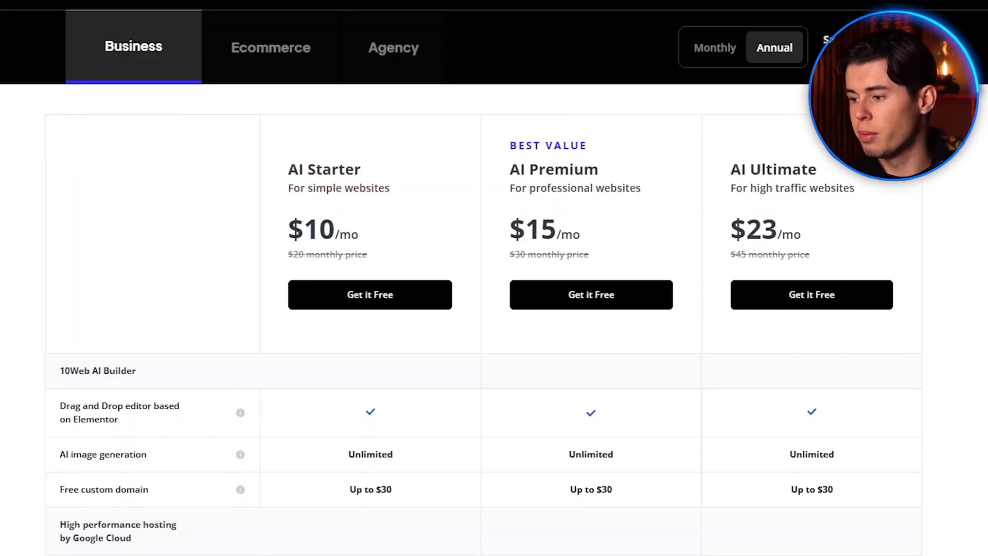
Step: Start the free signup for the AI Premium plan ($15/mo annual)
scroll(908, 195, "down", 10)
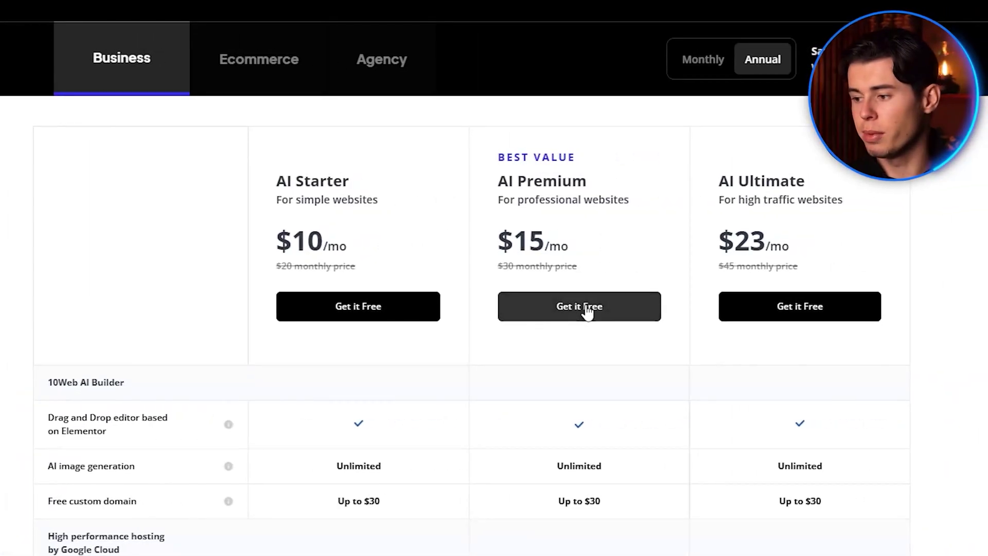
left_click(589, 309)
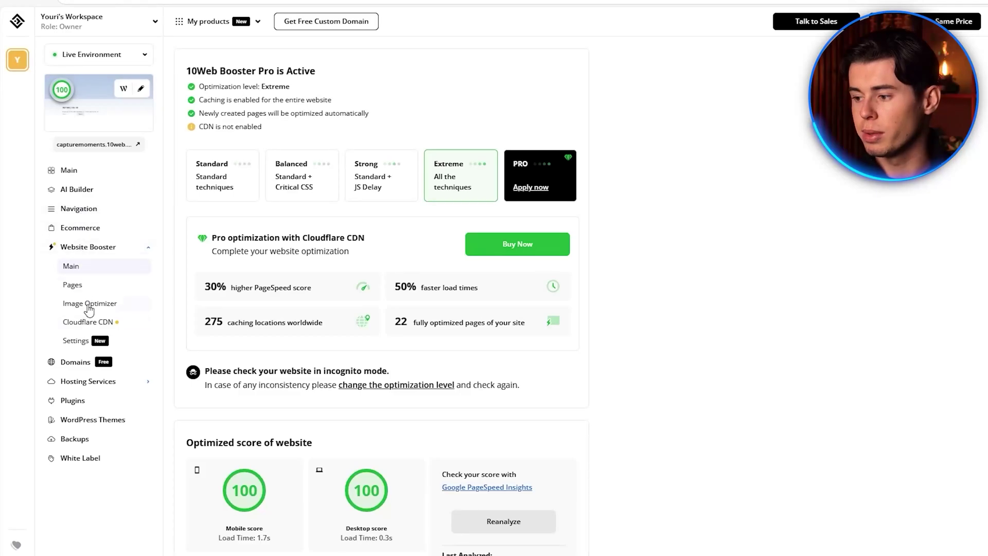
Step: Open the Domains page for Capture Moments and expand the Add domain dropdown
left_click(63, 360)
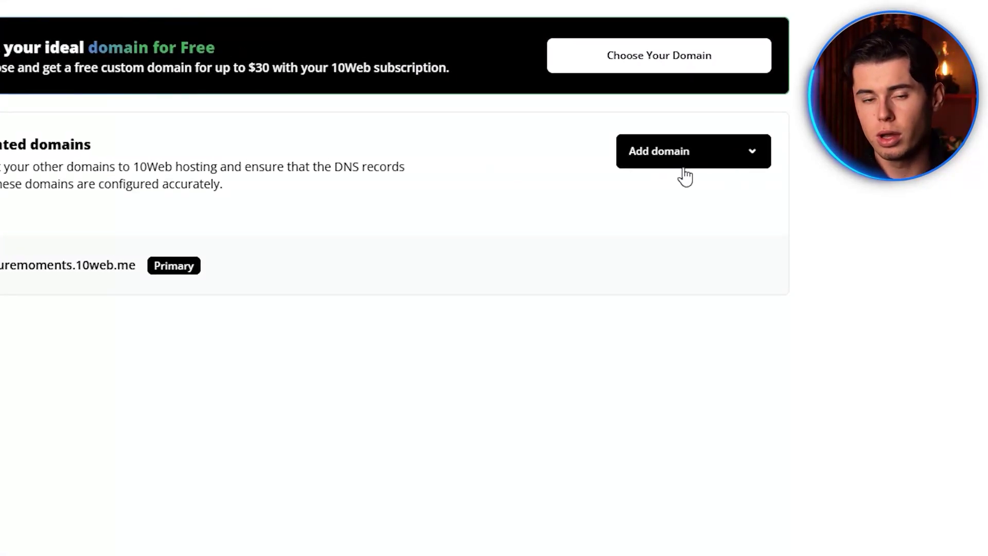
left_click(673, 157)
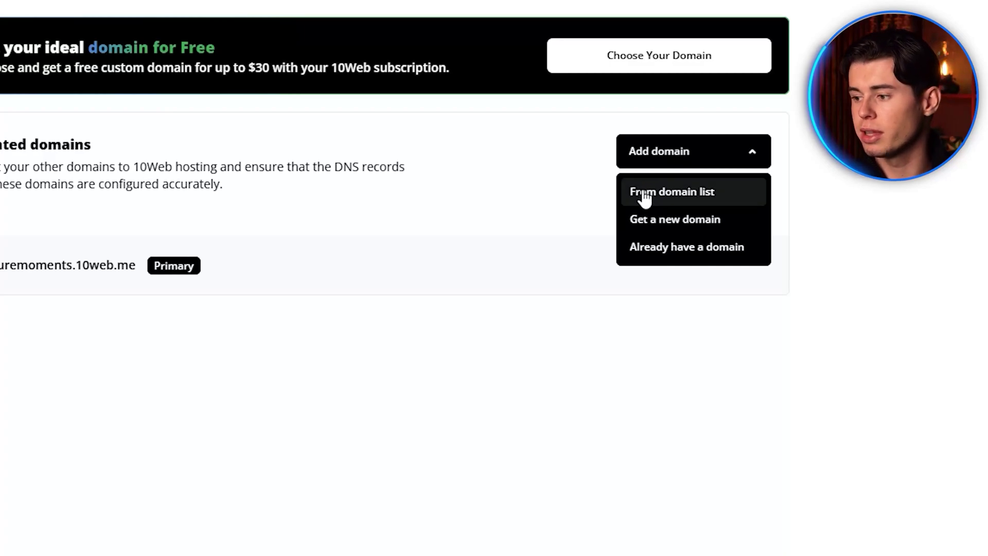